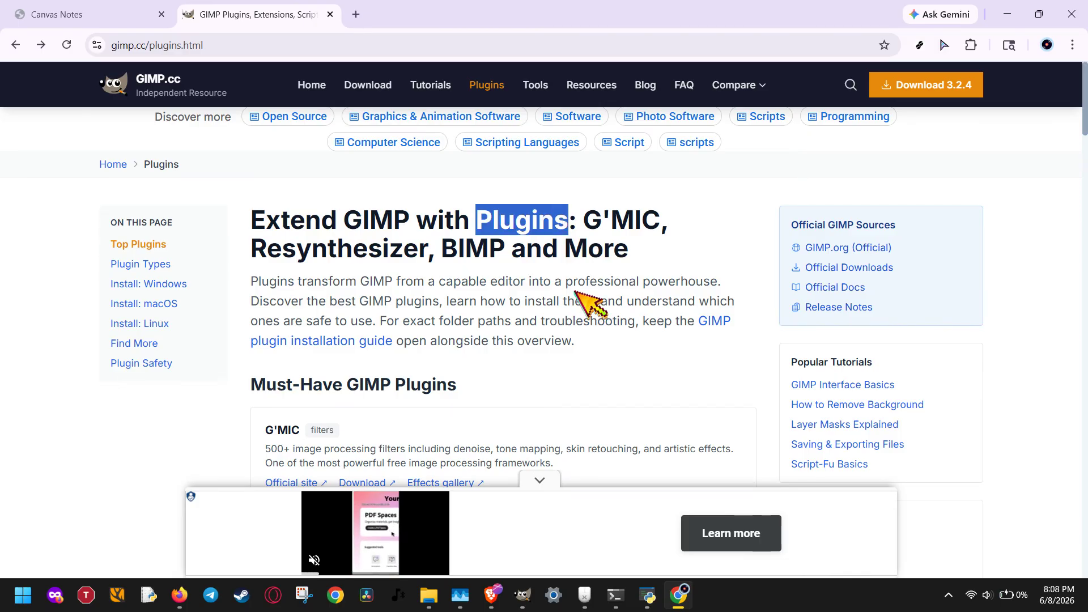
Browse the must-have GIMP plugins on the plugins page, collapsing the advertisement that covers the list
{"action": "scroll", "coordinate": [589, 303], "scroll_direction": "down", "scroll_amount": 3}
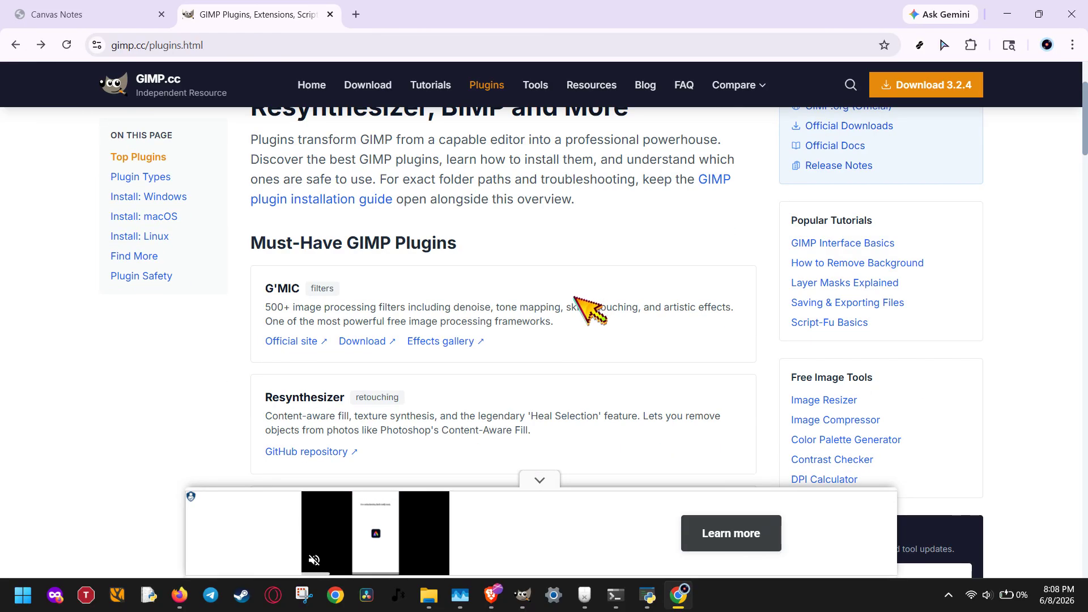
{"action": "left_click", "coordinate": [542, 482]}
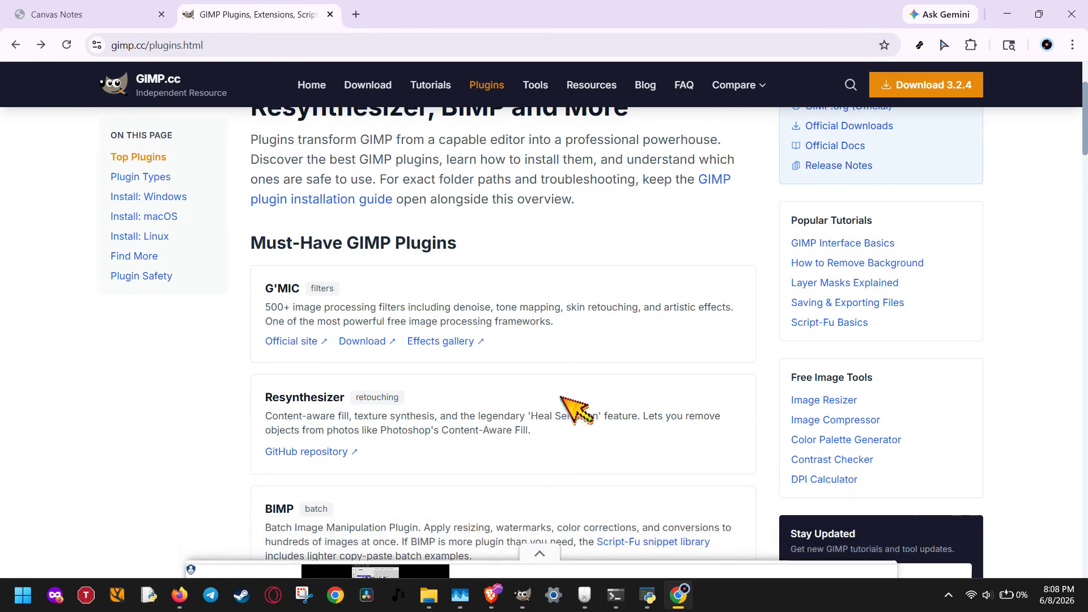
{"action": "scroll", "coordinate": [578, 402], "scroll_direction": "down", "scroll_amount": 1}
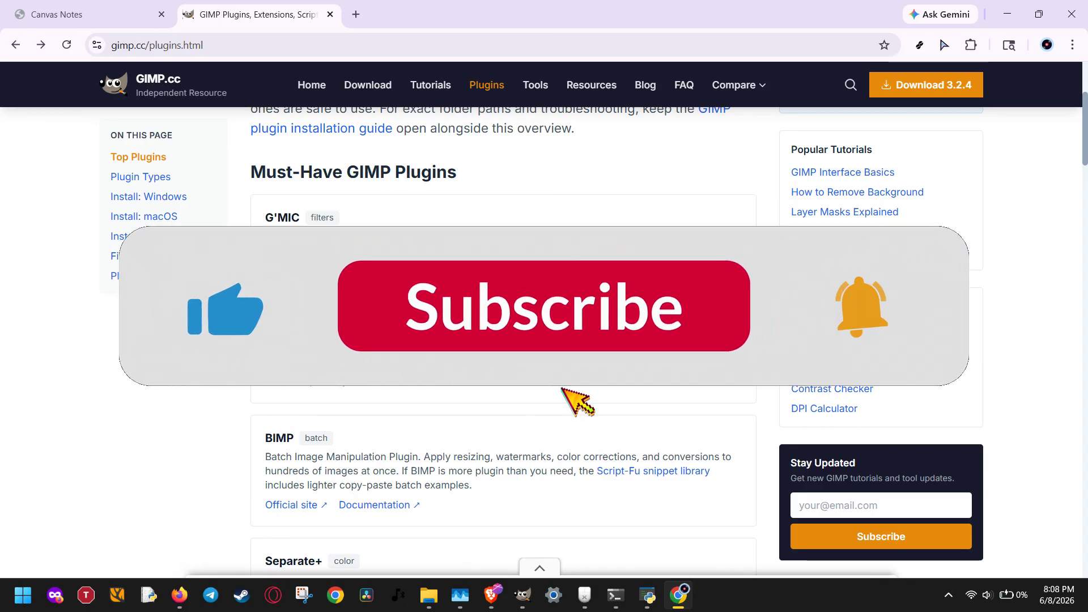
{"action": "scroll", "coordinate": [563, 392], "scroll_direction": "down", "scroll_amount": 1}
{"action": "scroll", "coordinate": [561, 393], "scroll_direction": "up", "scroll_amount": 1}
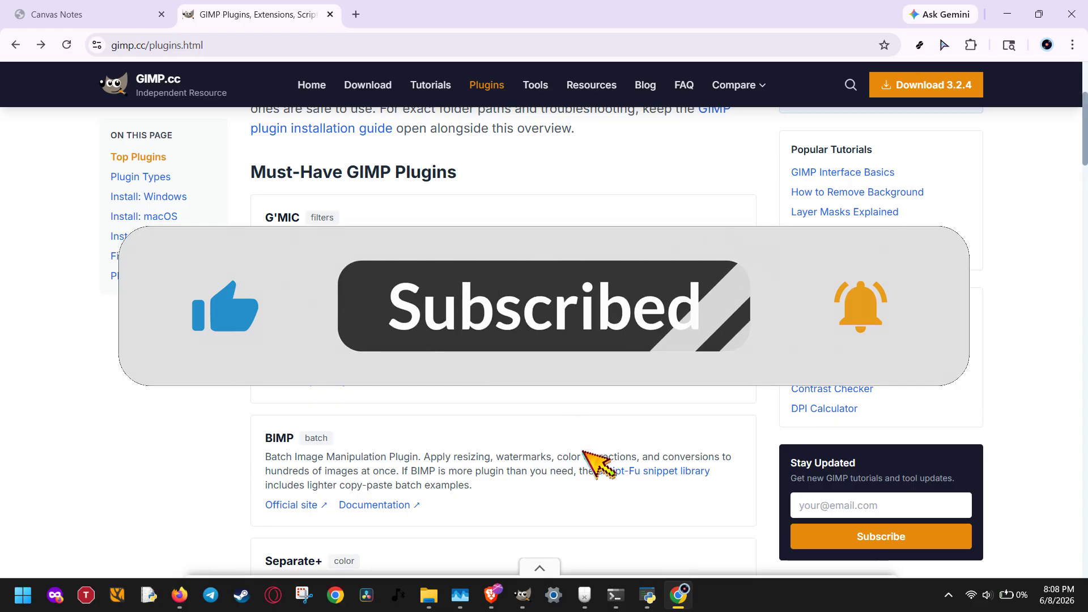
Switch to GIMP, open the Preferences dialog and widen it
{"action": "left_click", "coordinate": [522, 595]}
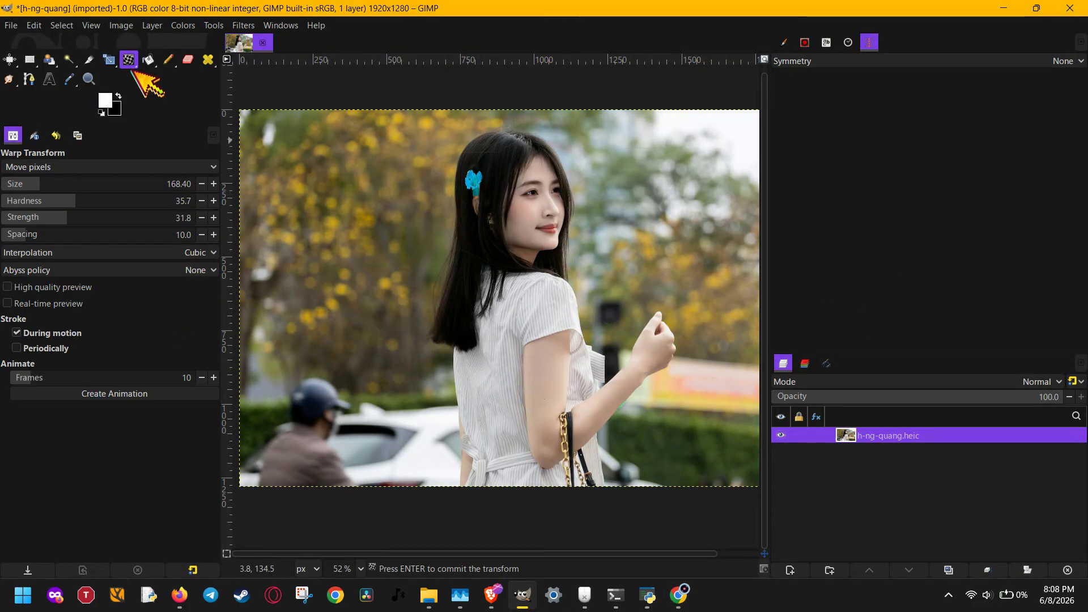
{"action": "left_click", "coordinate": [34, 26]}
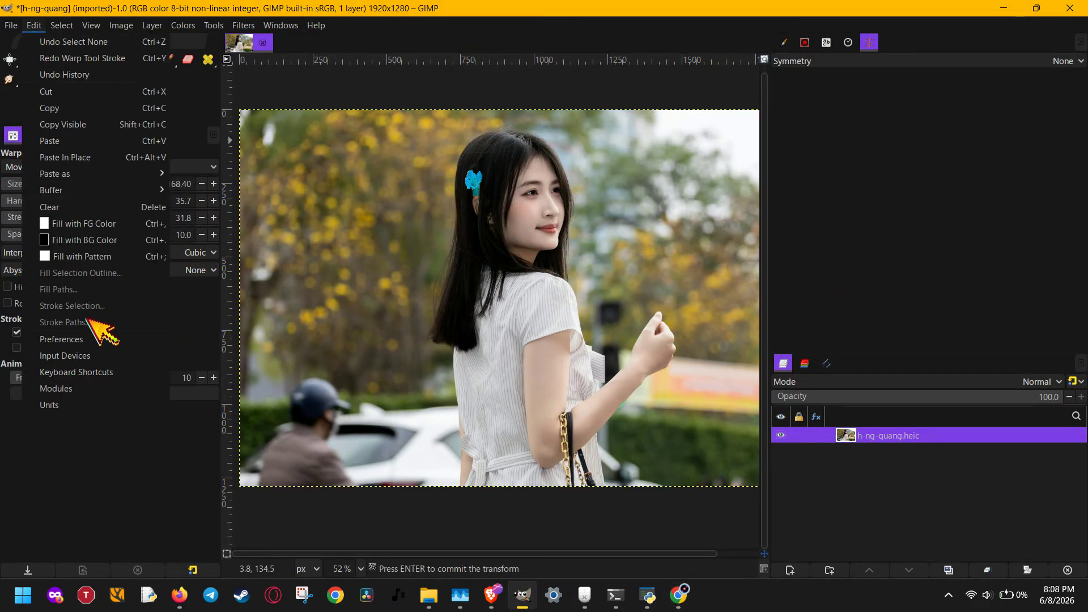
{"action": "left_click", "coordinate": [91, 338]}
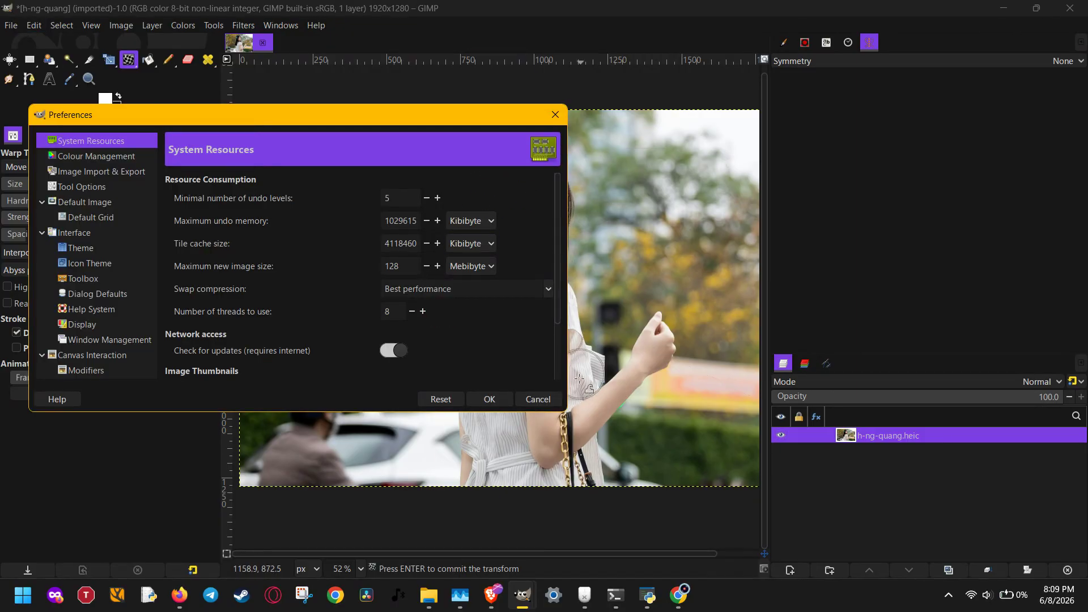
{"action": "left_click_drag", "start_coordinate": [568, 393], "coordinate": [801, 399]}
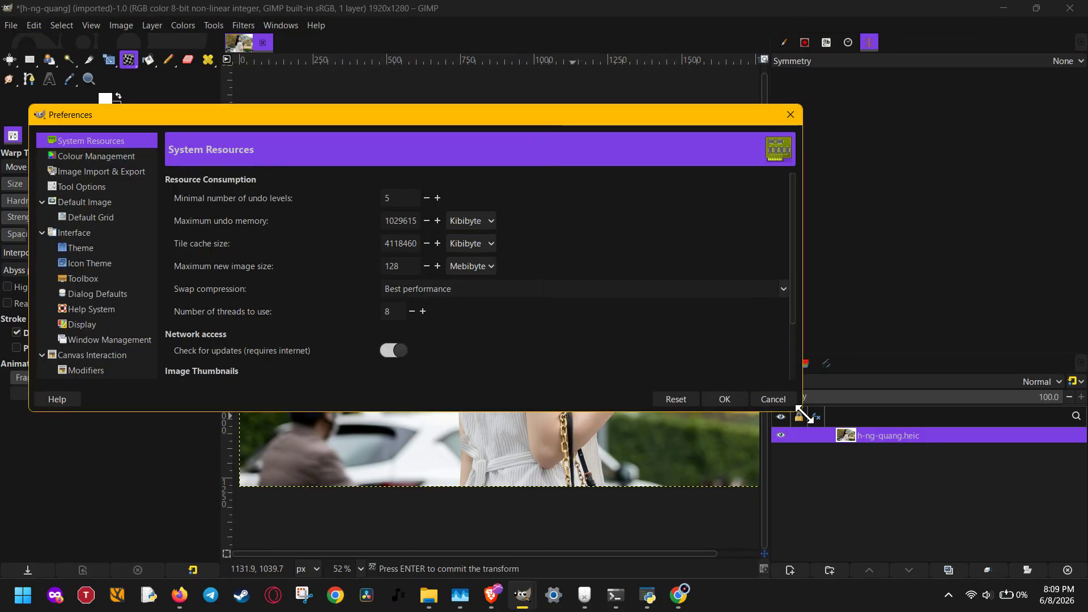
Show the plug-in folders in the preferences and select the AppData\Roaming\GIMP\3.2\plug-ins path
{"action": "scroll", "coordinate": [97, 340], "scroll_direction": "down", "scroll_amount": 3}
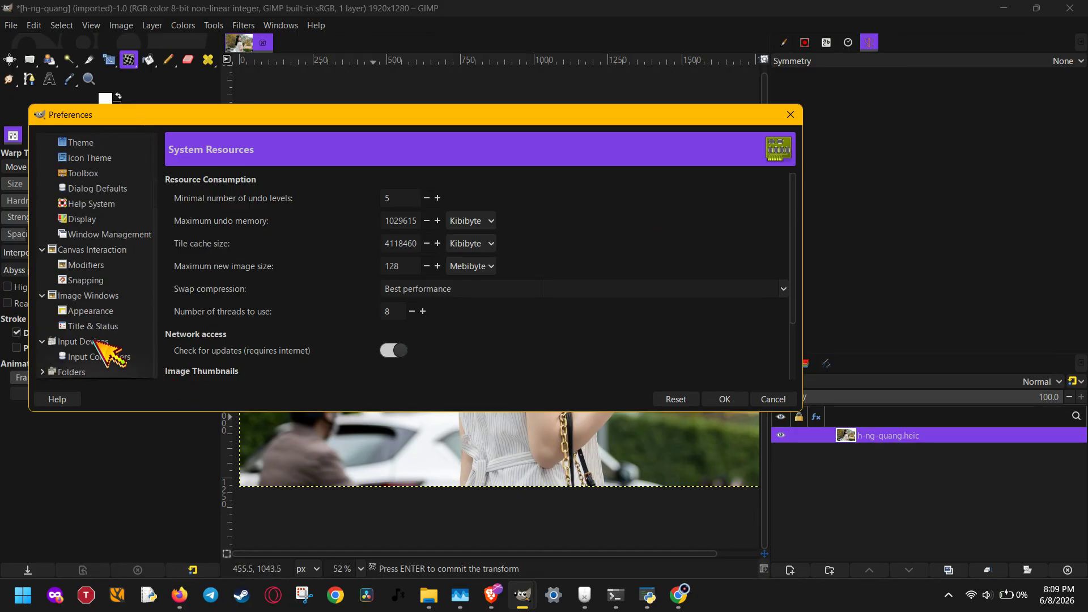
{"action": "left_click", "coordinate": [43, 371]}
{"action": "scroll", "coordinate": [85, 352], "scroll_direction": "down", "scroll_amount": 6}
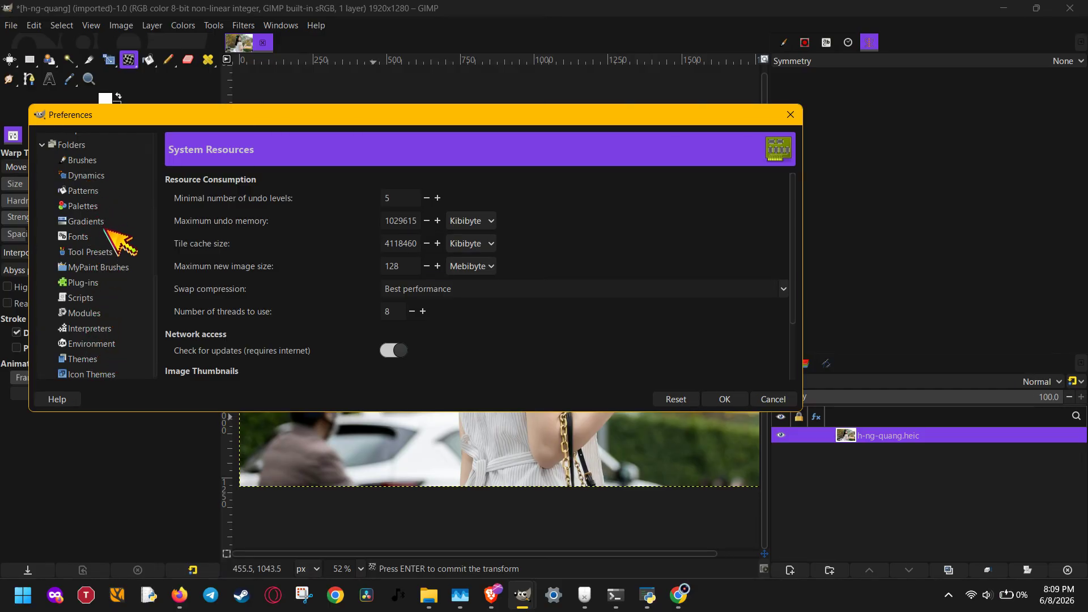
{"action": "left_click", "coordinate": [112, 283]}
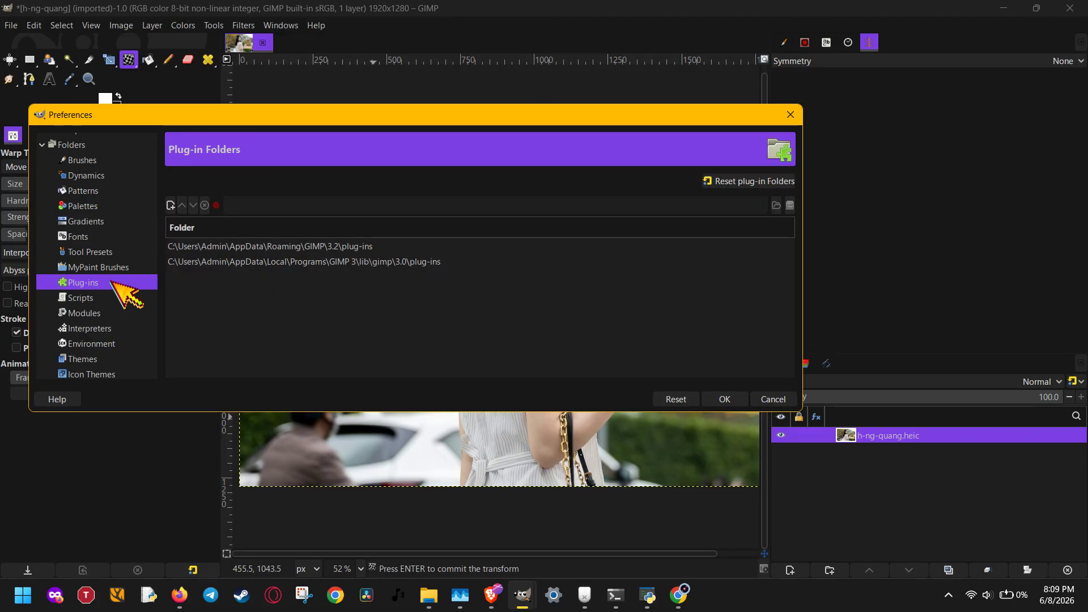
{"action": "left_click", "coordinate": [348, 249]}
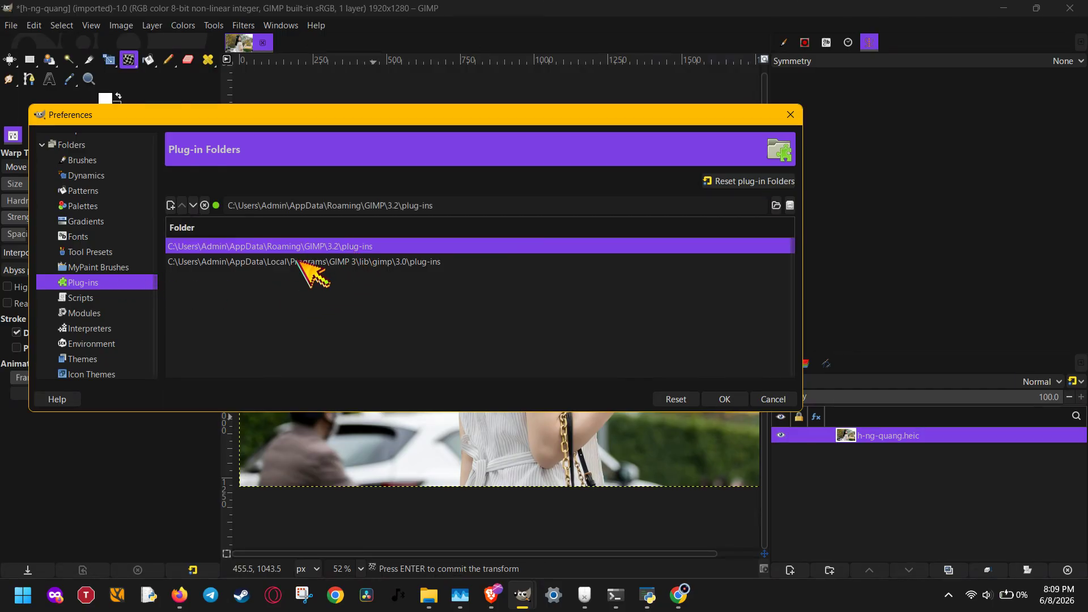
Reveal the Roaming GIMP 3.2 scripts folder in the file manager from the Script-Fu folder preferences, and select the plug-ins and scripts folders there
{"action": "left_click", "coordinate": [96, 301]}
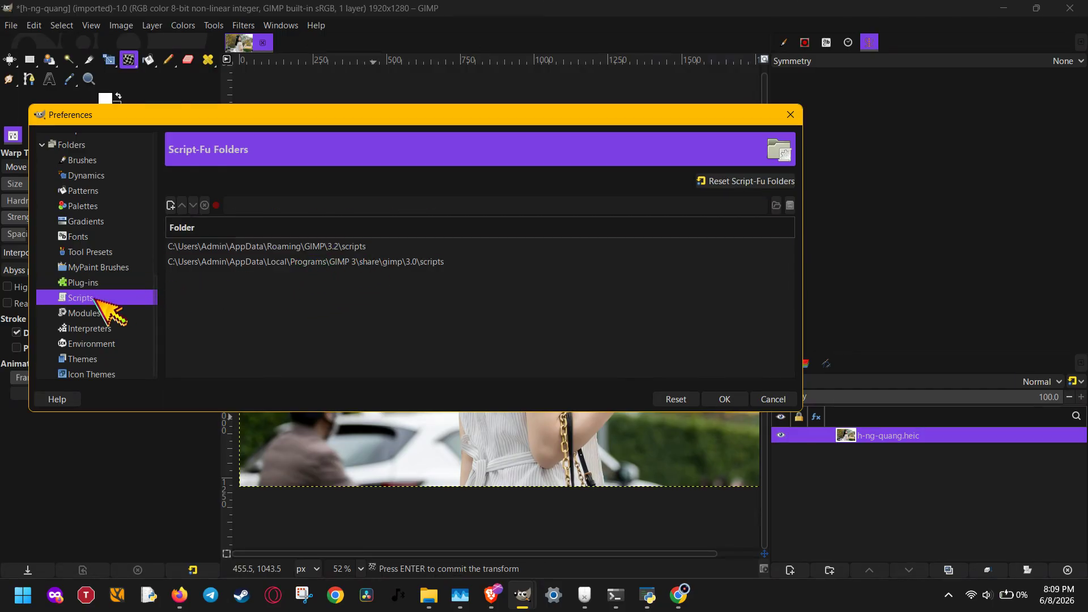
{"action": "left_click", "coordinate": [395, 248]}
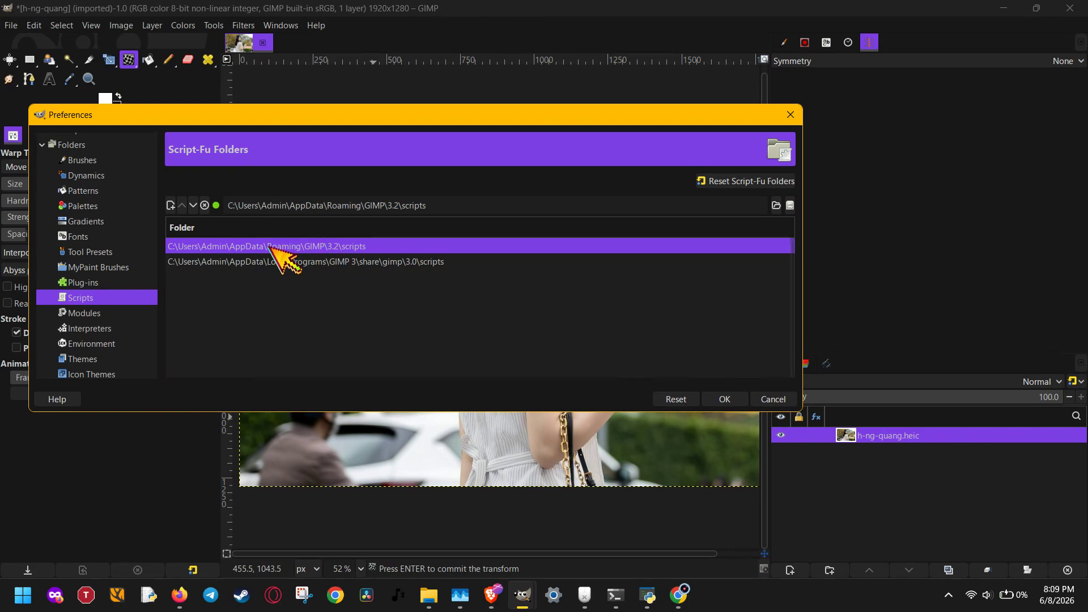
{"action": "left_click", "coordinate": [790, 205]}
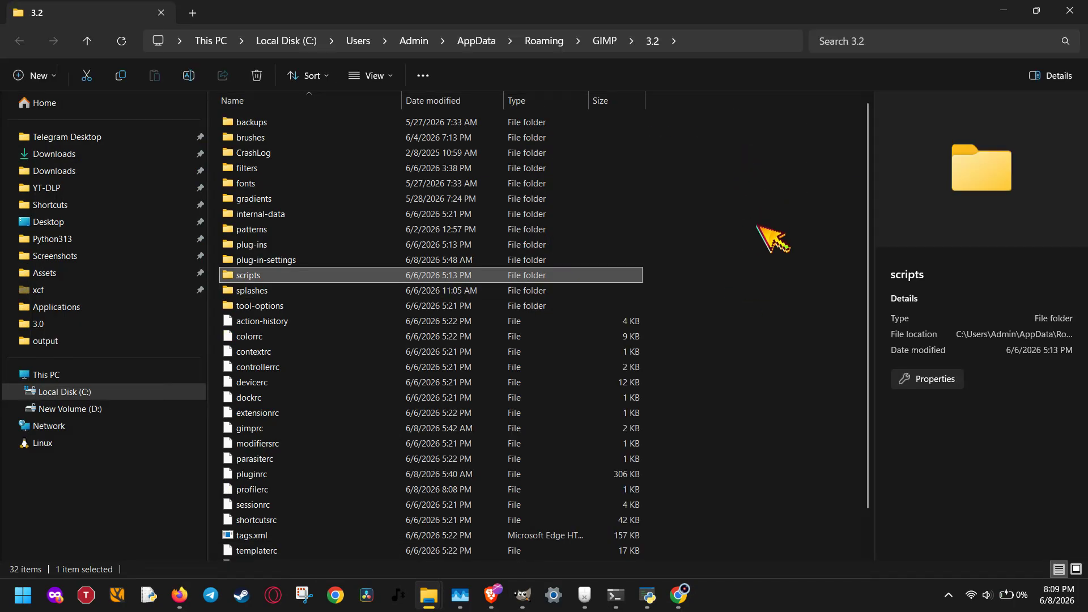
{"action": "left_click", "coordinate": [299, 248]}
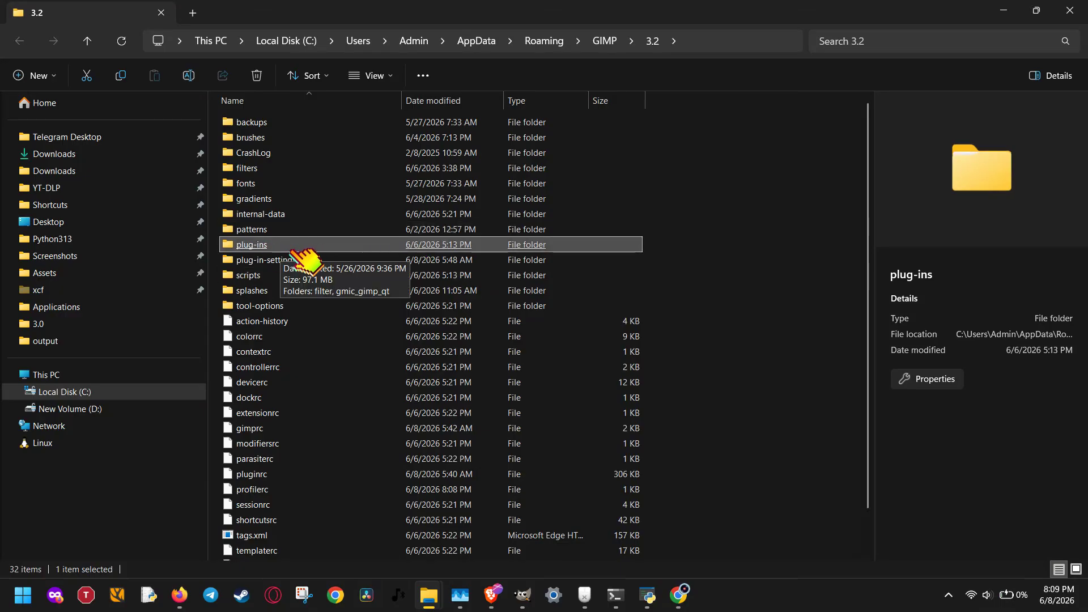
{"action": "left_click", "coordinate": [290, 276], "text": "ctrl"}
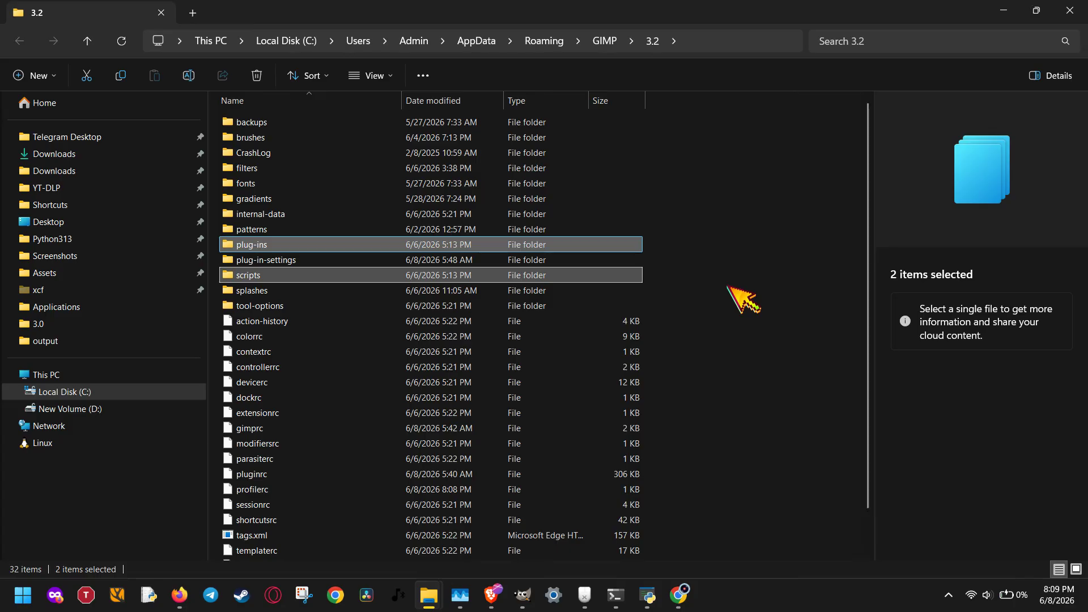
{"action": "left_click", "coordinate": [682, 590]}
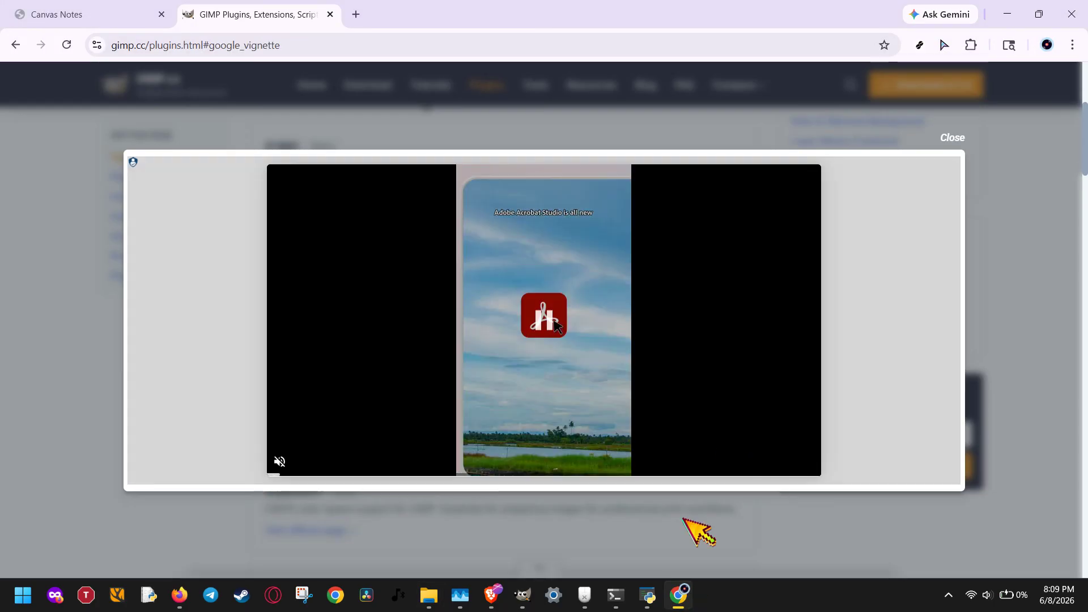
{"action": "key", "text": "alt+Tab"}
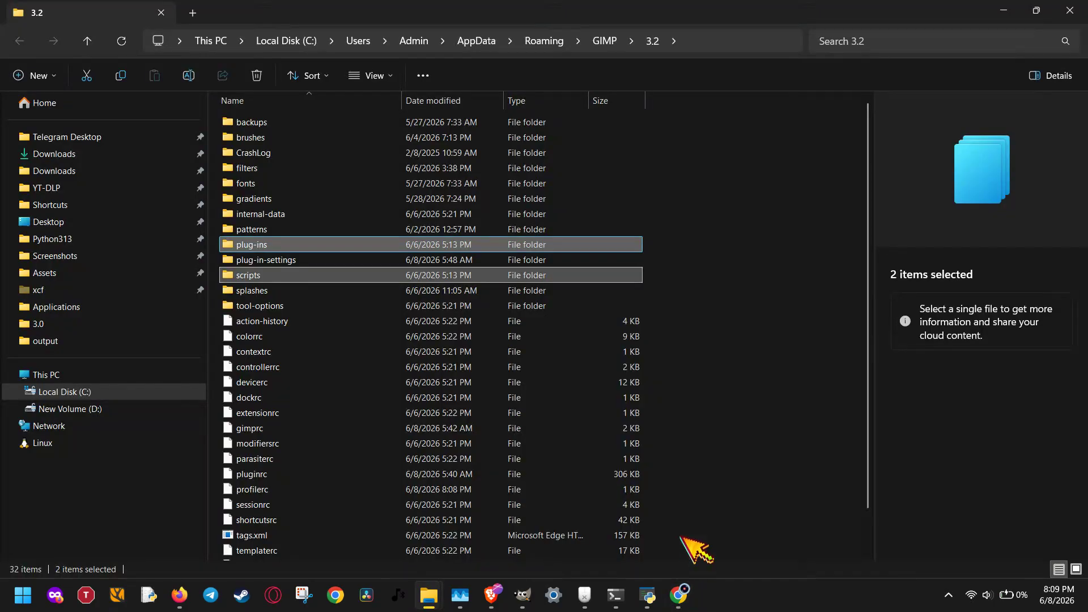
Open the plug-ins folder and inspect its gmic_gimp_qt and filter subfolders
{"action": "double_click", "coordinate": [265, 244]}
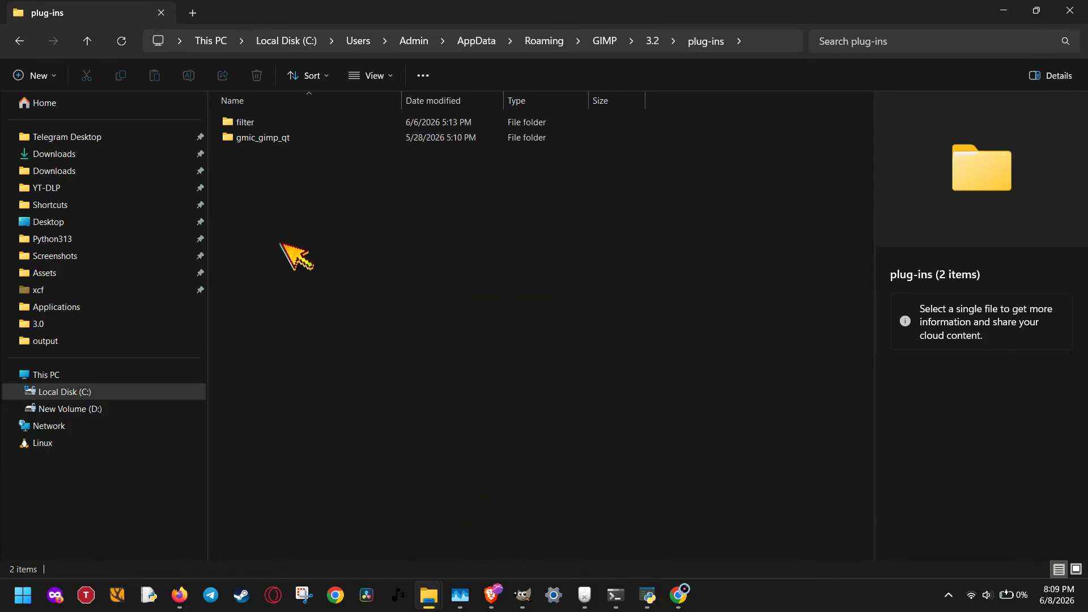
{"action": "left_click", "coordinate": [273, 141]}
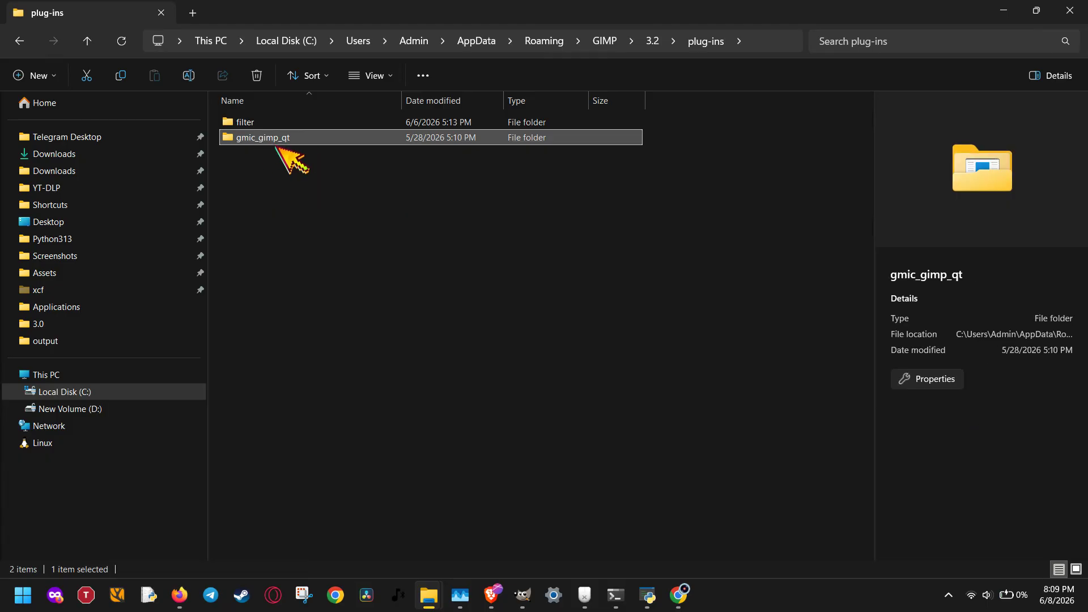
{"action": "left_click", "coordinate": [256, 123]}
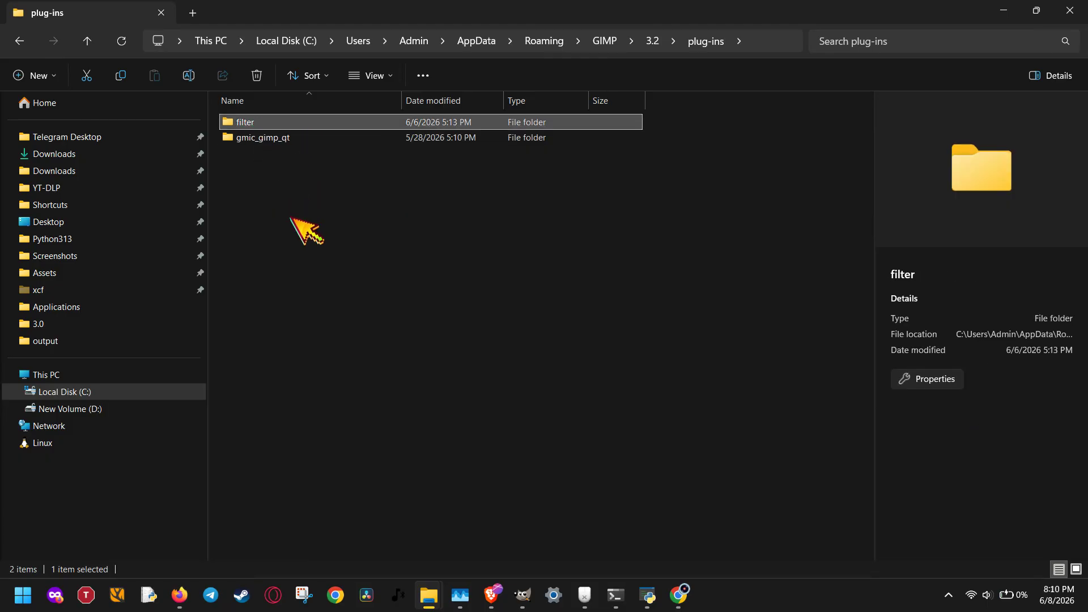
{"action": "double_click", "coordinate": [262, 124]}
{"action": "key", "text": "alt+Left"}
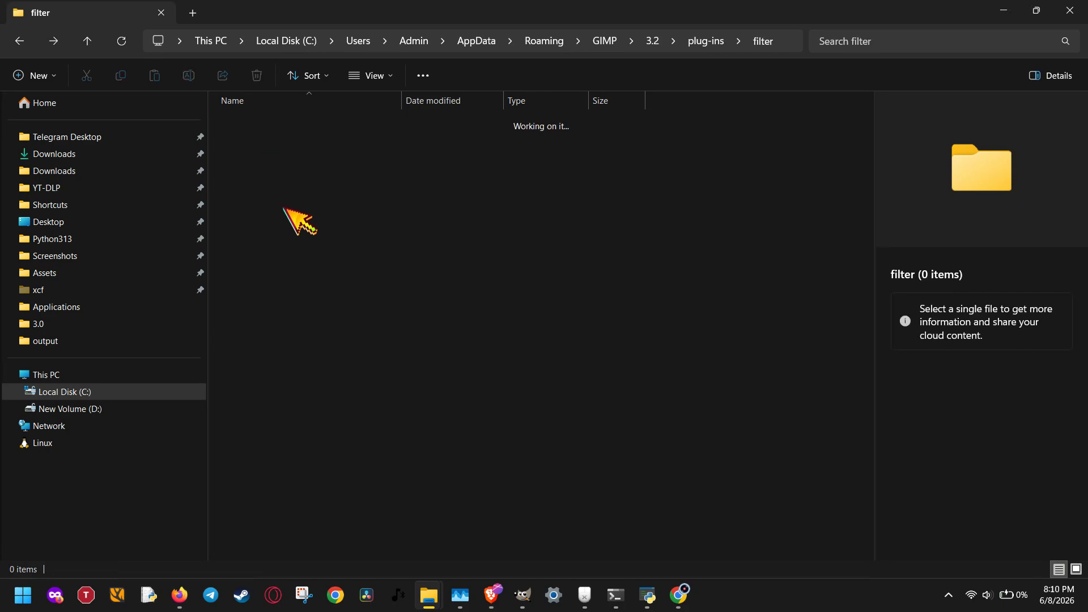
Rename the filter folder inside plug-ins to myplugin
{"action": "left_click", "coordinate": [189, 75]}
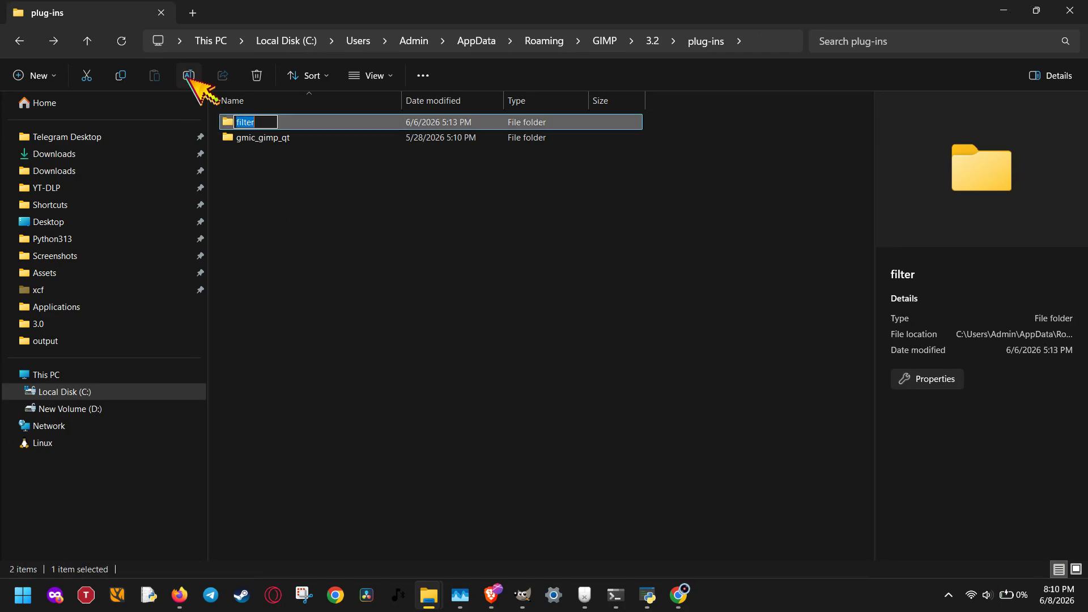
{"action": "type", "text": "myplugin"}
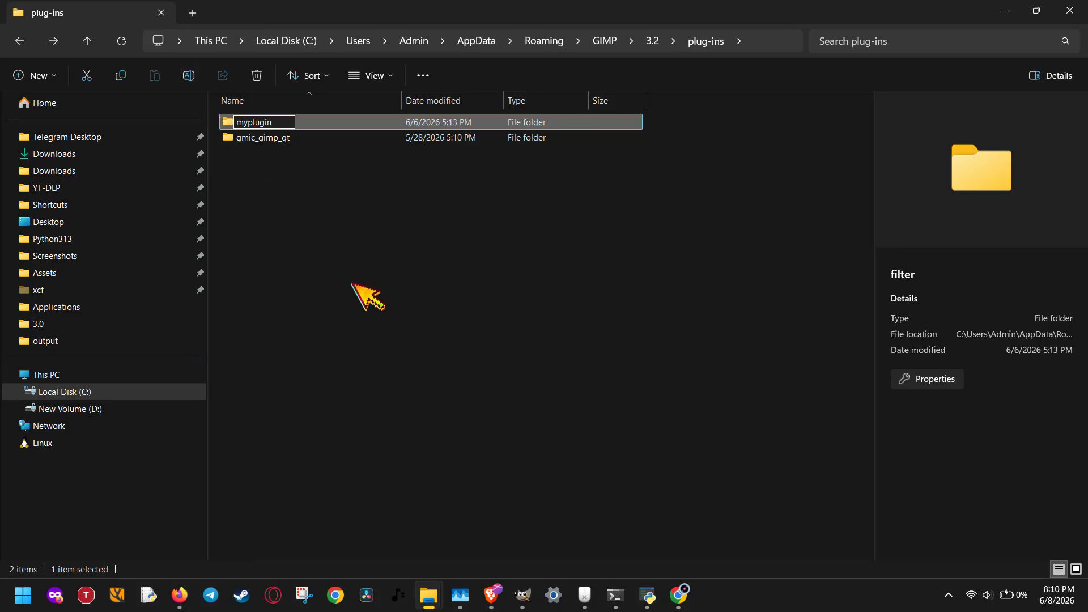
{"action": "key", "text": "Return"}
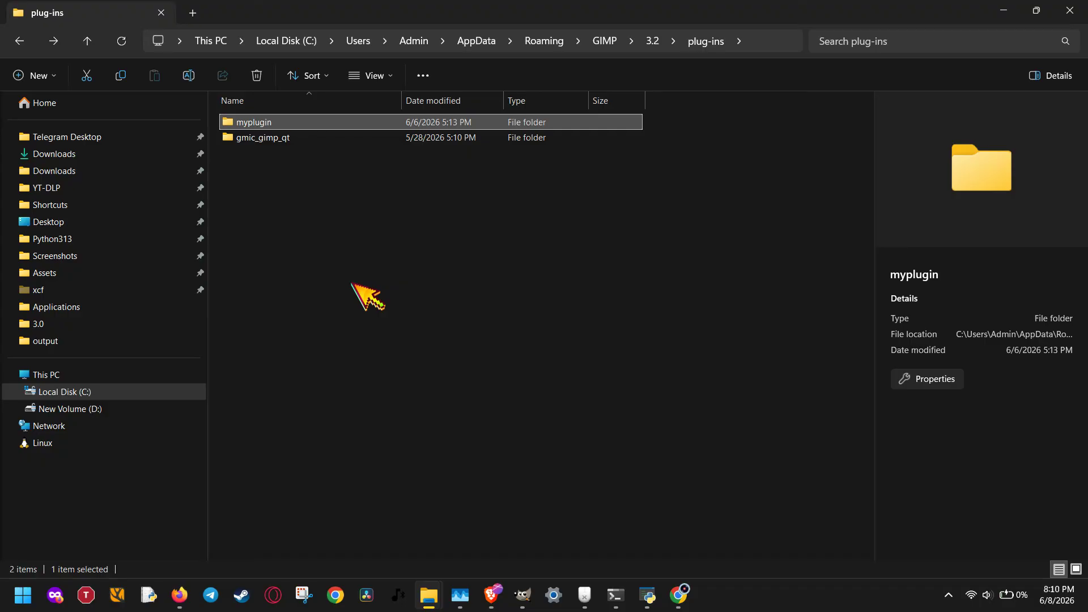
Return to the 3.2 folder and highlight the plug-ins folder, followed by the scripts folder
{"action": "key", "text": "alt+Left"}
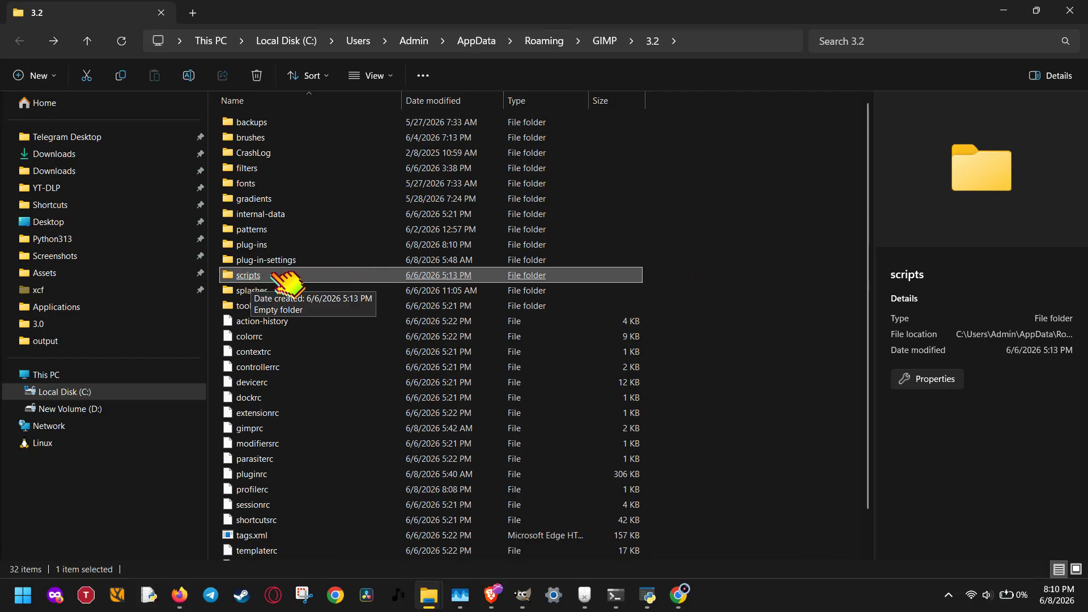
{"action": "left_click", "coordinate": [278, 245]}
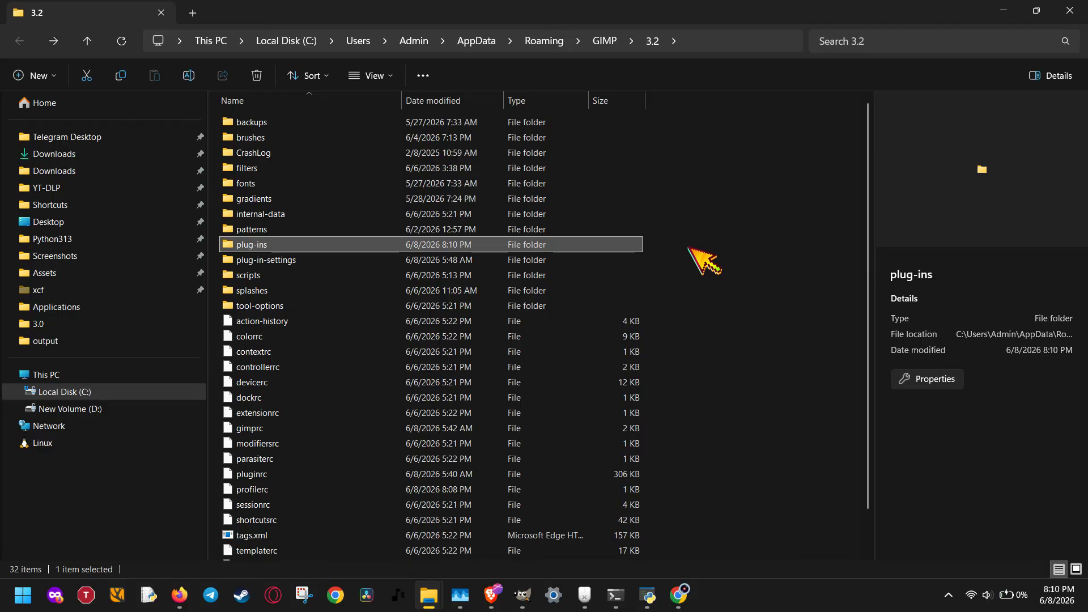
{"action": "key", "text": "Down"}
{"action": "key", "text": "Down"}
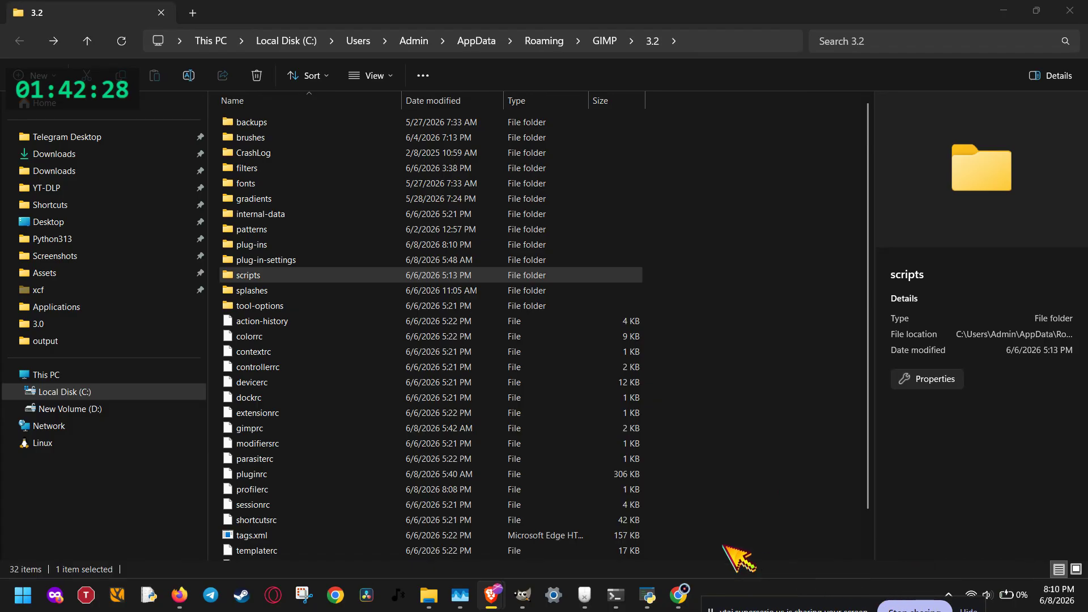
Switch back to GIMP's Preferences dialog and close it without saving changes
{"action": "mouse_move", "coordinate": [512, 602]}
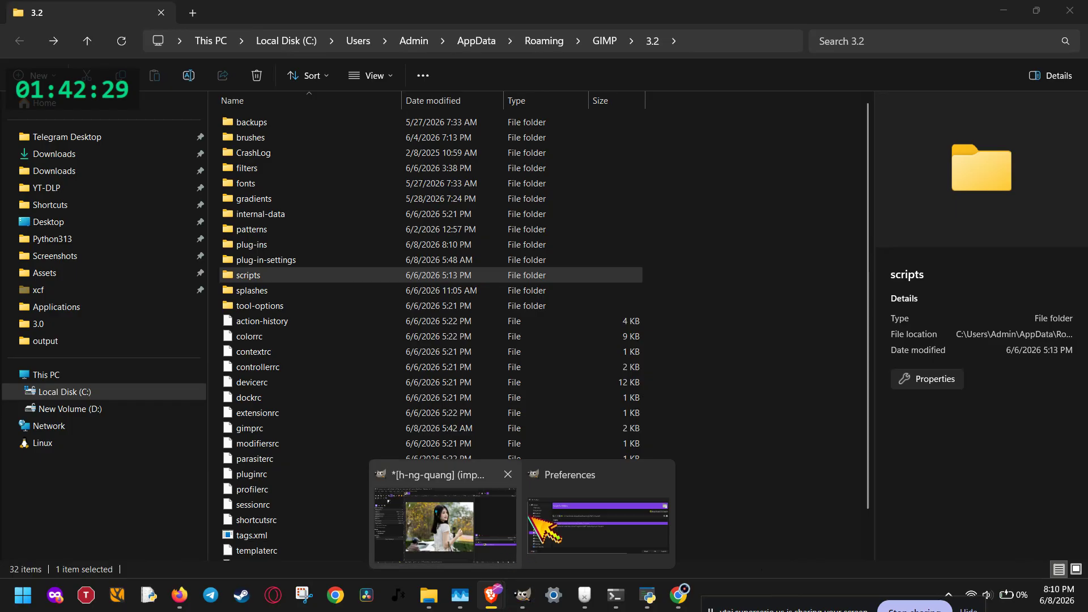
{"action": "left_click", "coordinate": [558, 516]}
{"action": "left_click", "coordinate": [769, 401]}
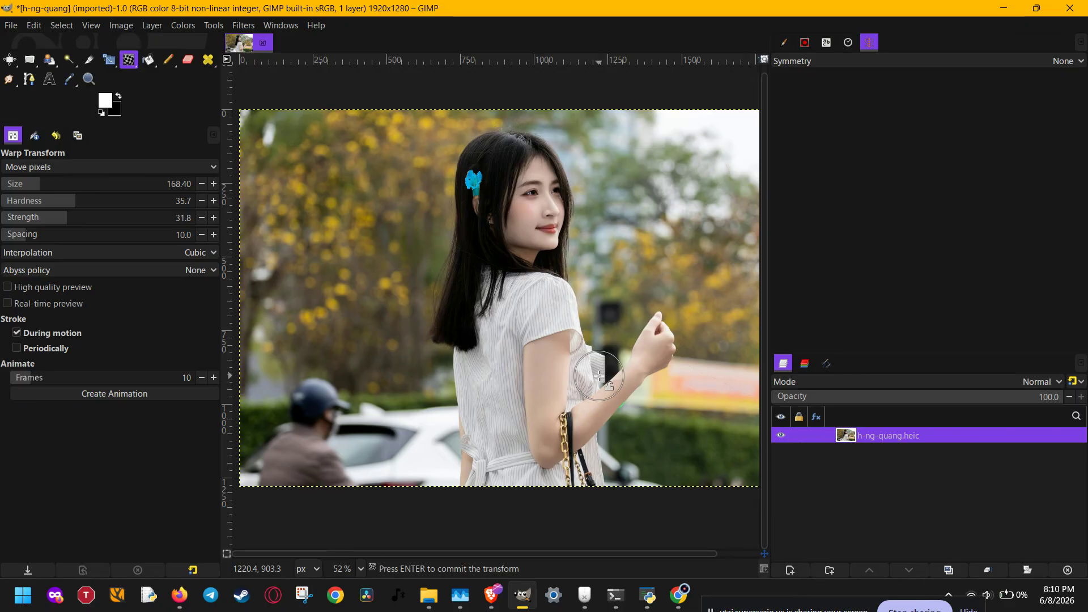
Search GIMP's actions for "mic" and launch the G'MIC-Qt plug-in
{"action": "key", "text": "slash"}
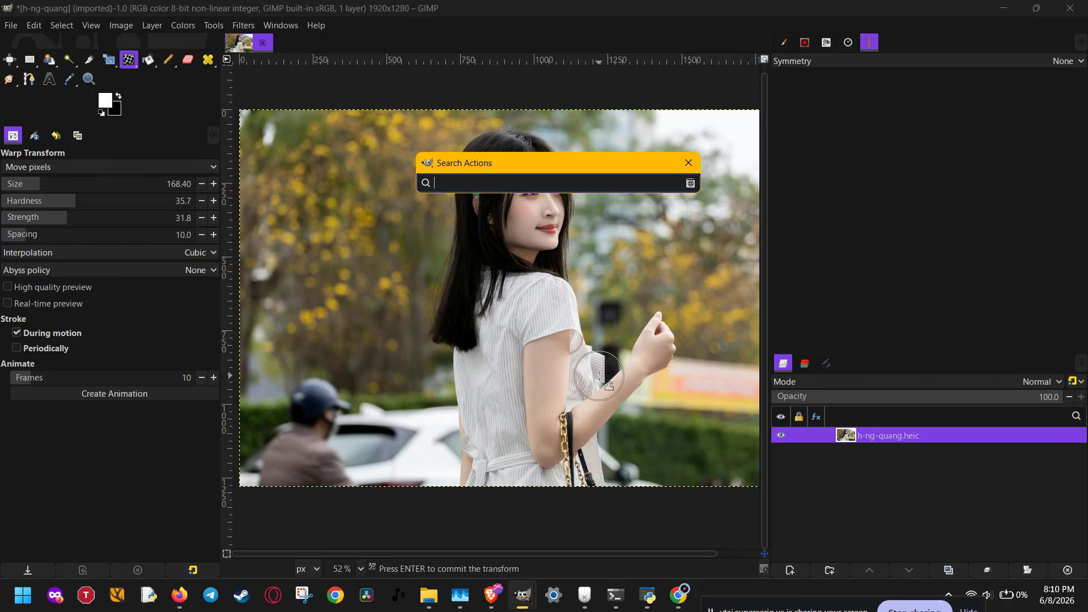
{"action": "type", "text": "mic"}
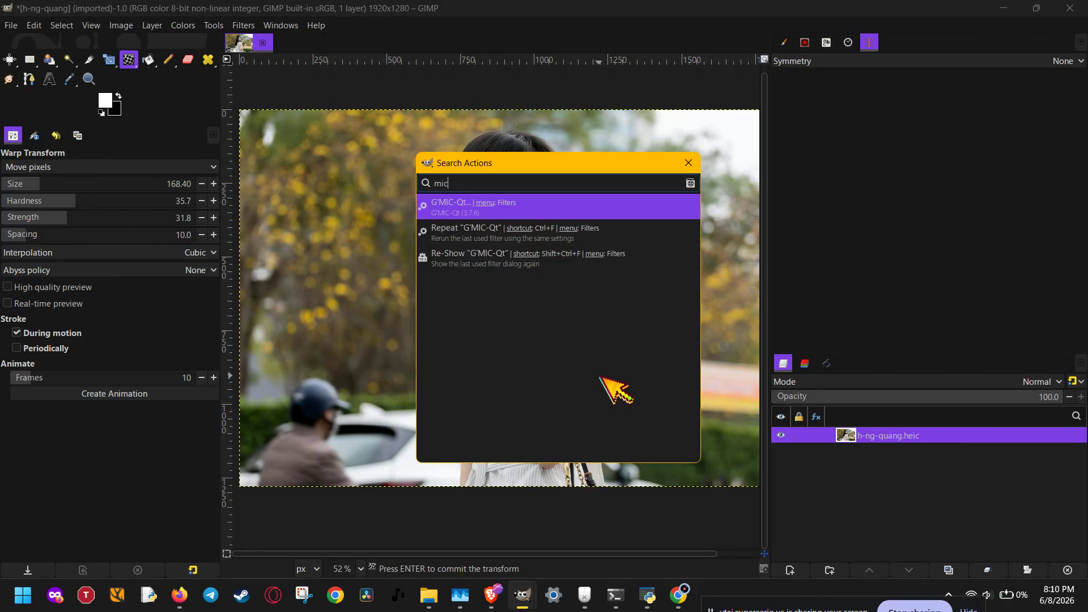
{"action": "left_click", "coordinate": [571, 207]}
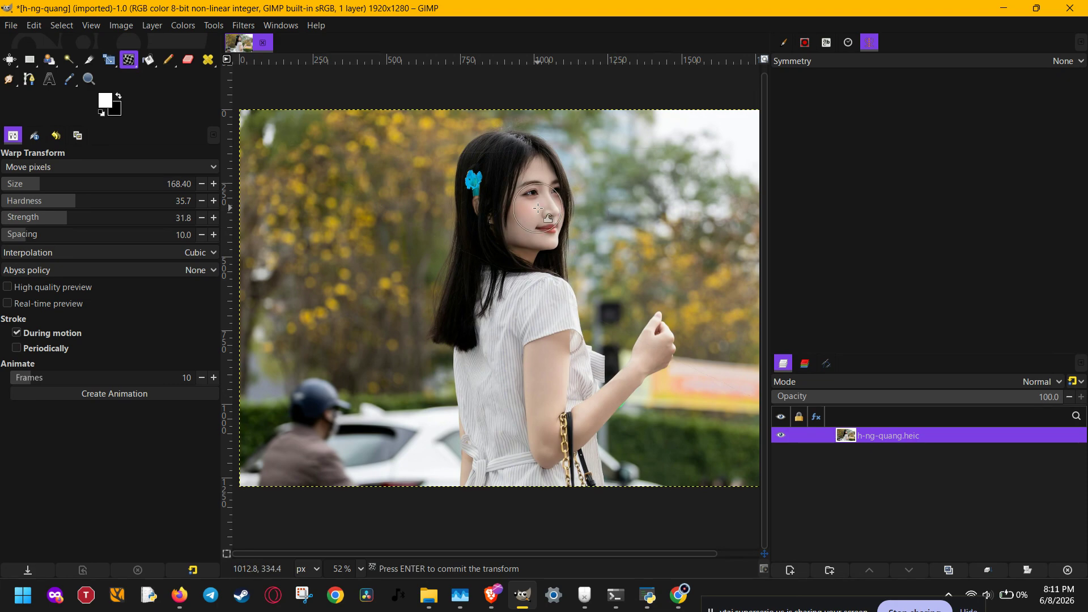
Dismiss the action search and bring the open G'MIC-Qt plug-in window to the front with the whole image in its preview
{"action": "key", "text": "slash"}
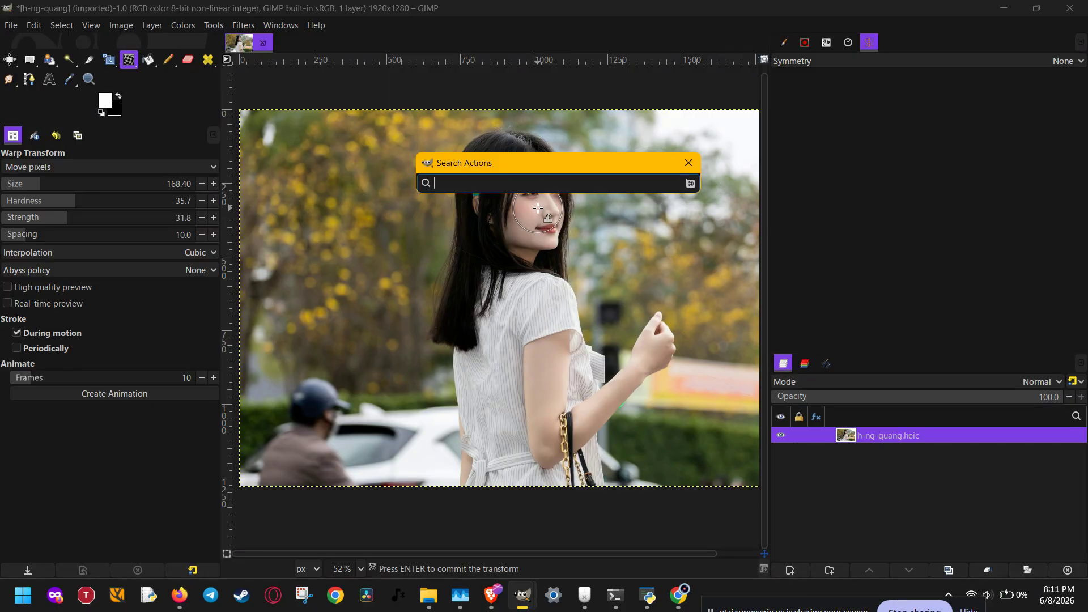
{"action": "key", "text": "Escape"}
{"action": "mouse_move", "coordinate": [522, 595]}
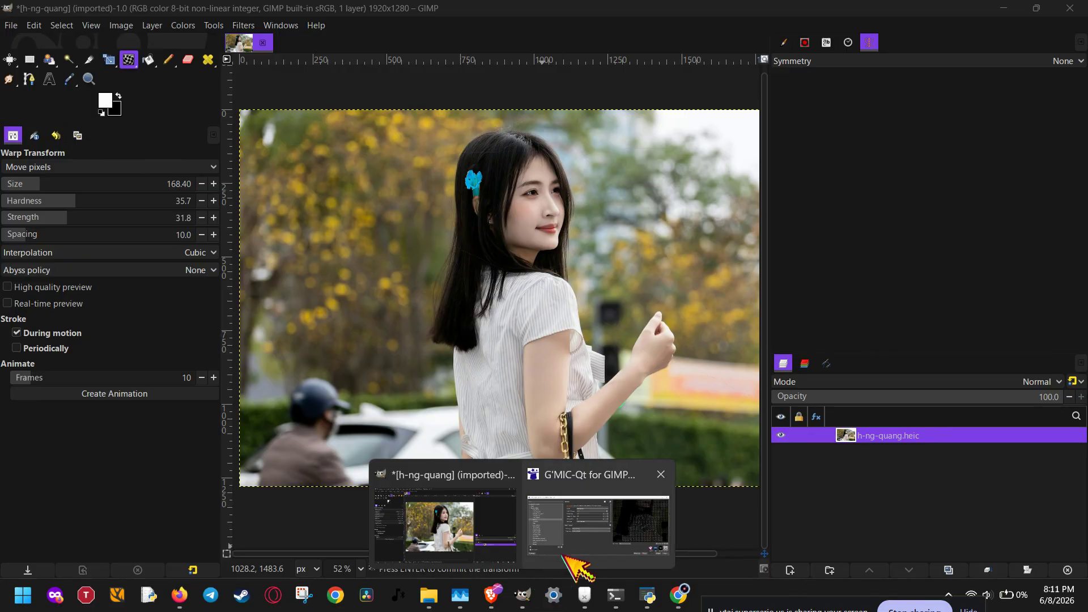
{"action": "left_click", "coordinate": [567, 544]}
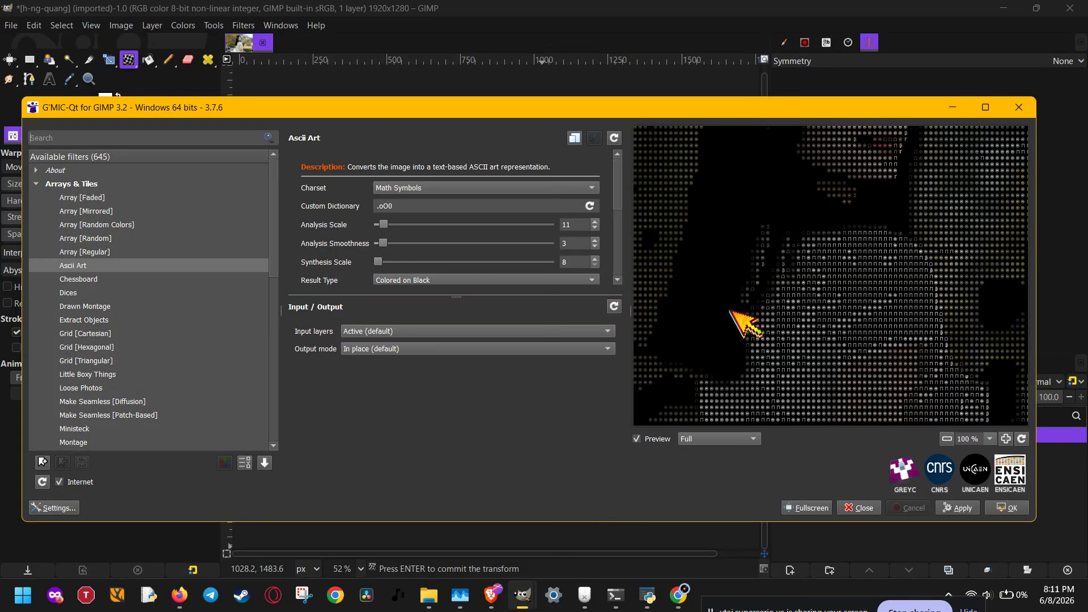
{"action": "scroll", "coordinate": [731, 312], "scroll_direction": "down", "scroll_amount": 5}
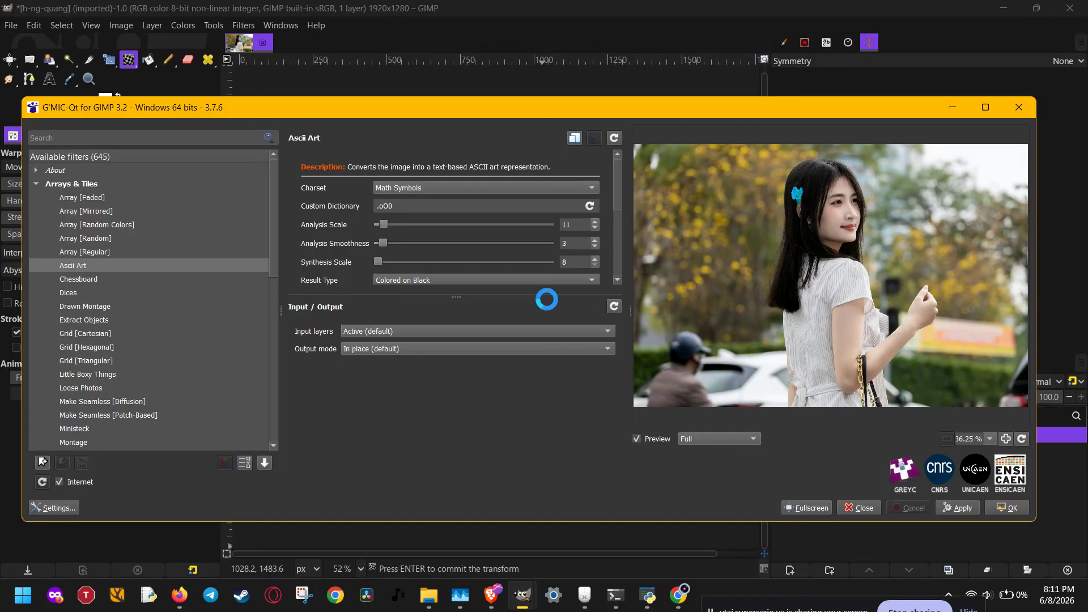
Browse the Arrays & Tiles filters and preview Montage, Puzzle, Shuffle Patches, Taquin and Tileable Rotation in turn
{"action": "left_click", "coordinate": [37, 184]}
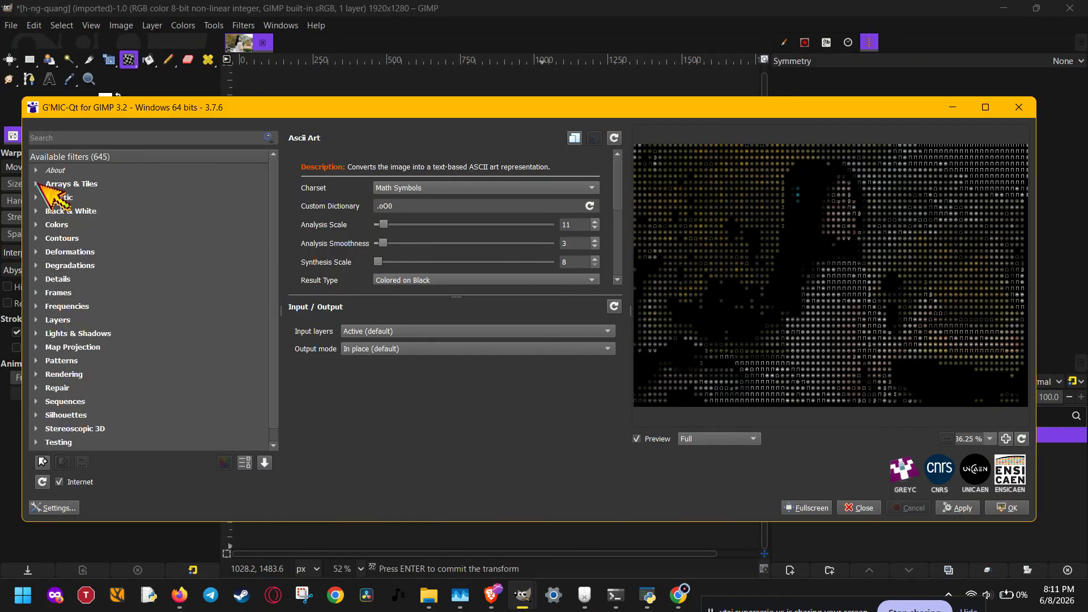
{"action": "left_click", "coordinate": [37, 184]}
{"action": "scroll", "coordinate": [99, 243], "scroll_direction": "down", "scroll_amount": 6}
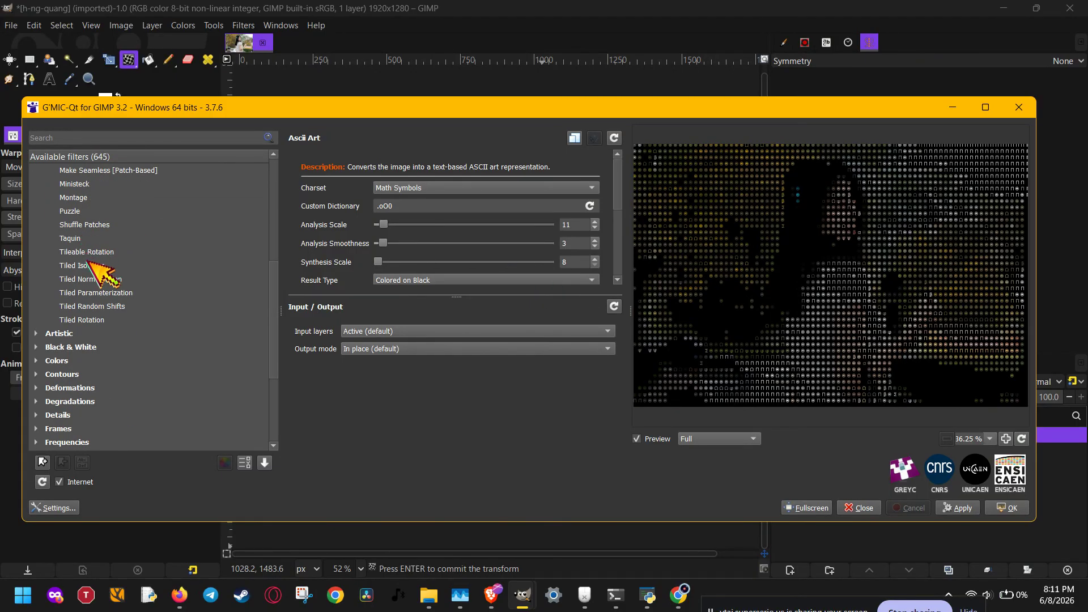
{"action": "left_click", "coordinate": [85, 198]}
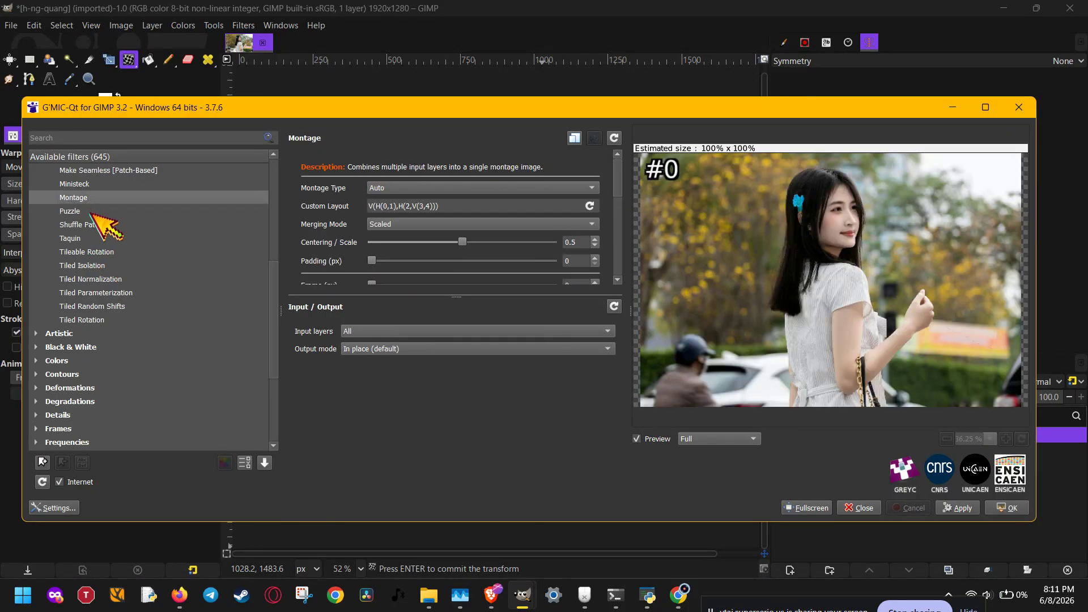
{"action": "left_click", "coordinate": [92, 213]}
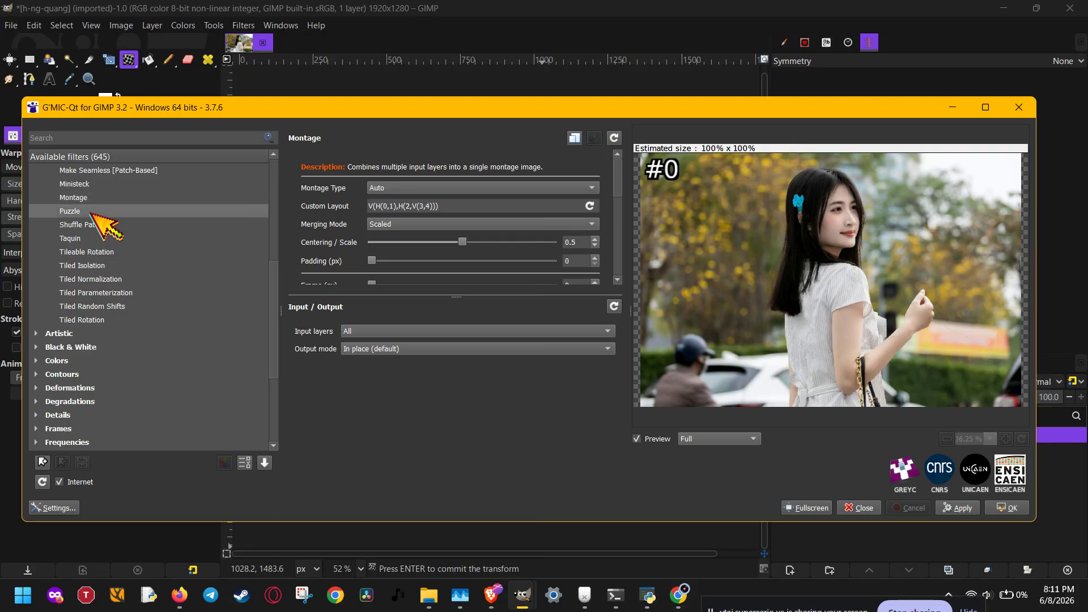
{"action": "left_click", "coordinate": [93, 224]}
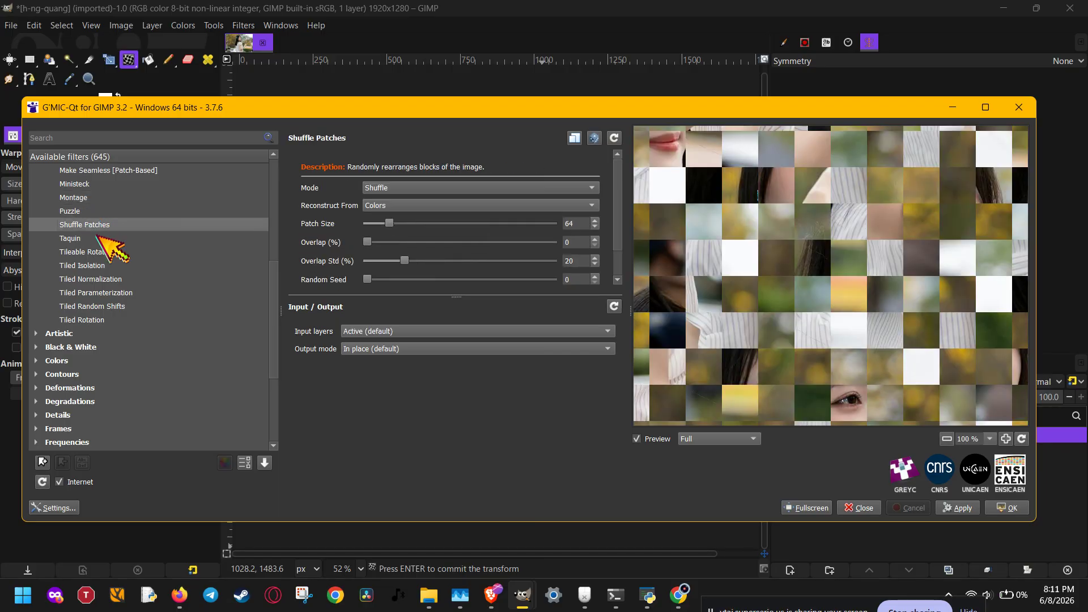
{"action": "left_click", "coordinate": [99, 237]}
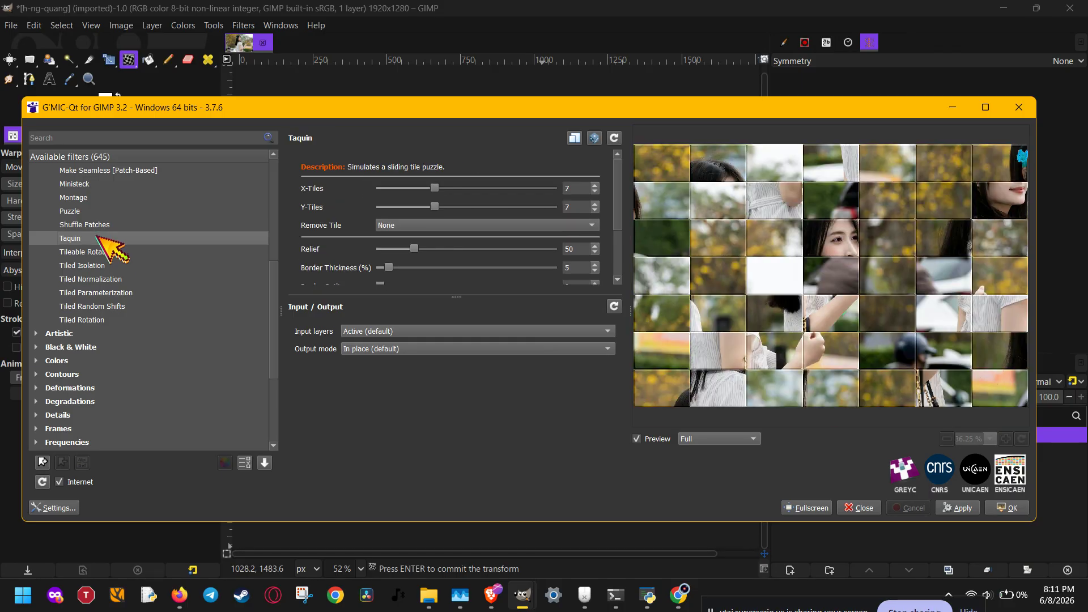
{"action": "left_click", "coordinate": [99, 251]}
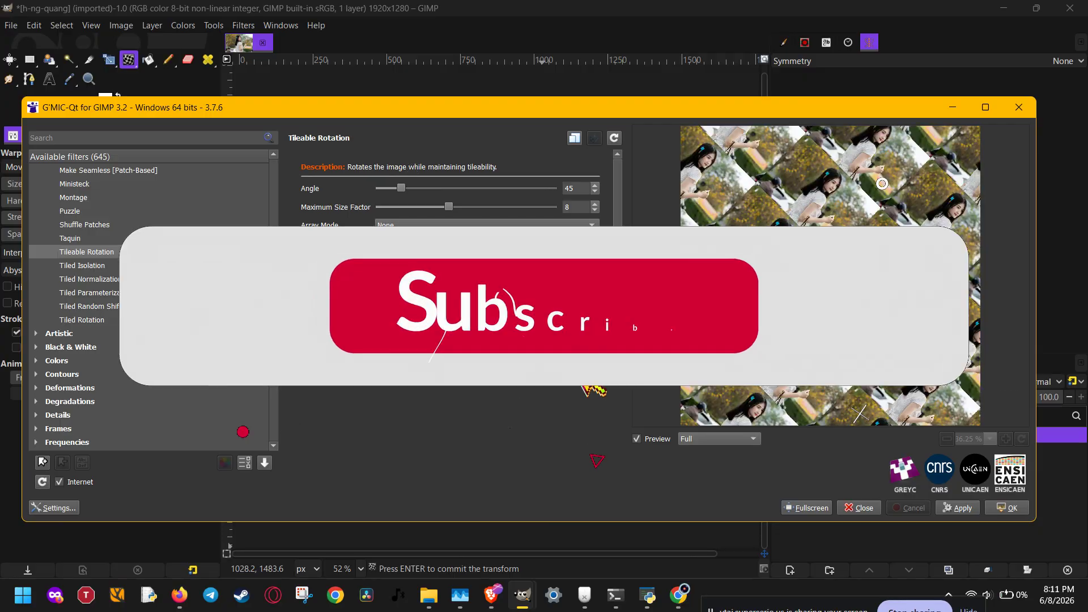